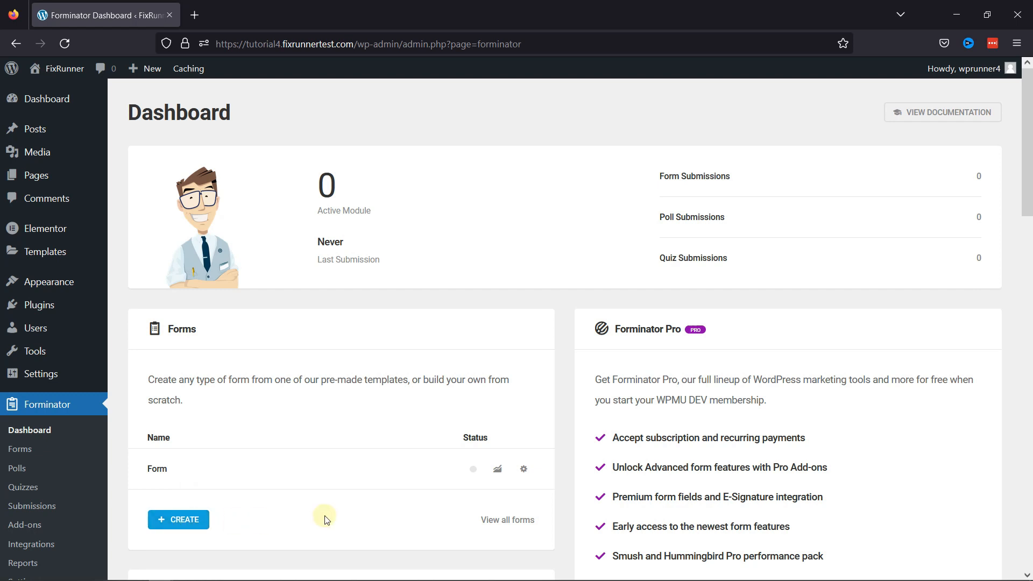
Open the existing draft form for editing and insert a Radio field into it
click(523, 469)
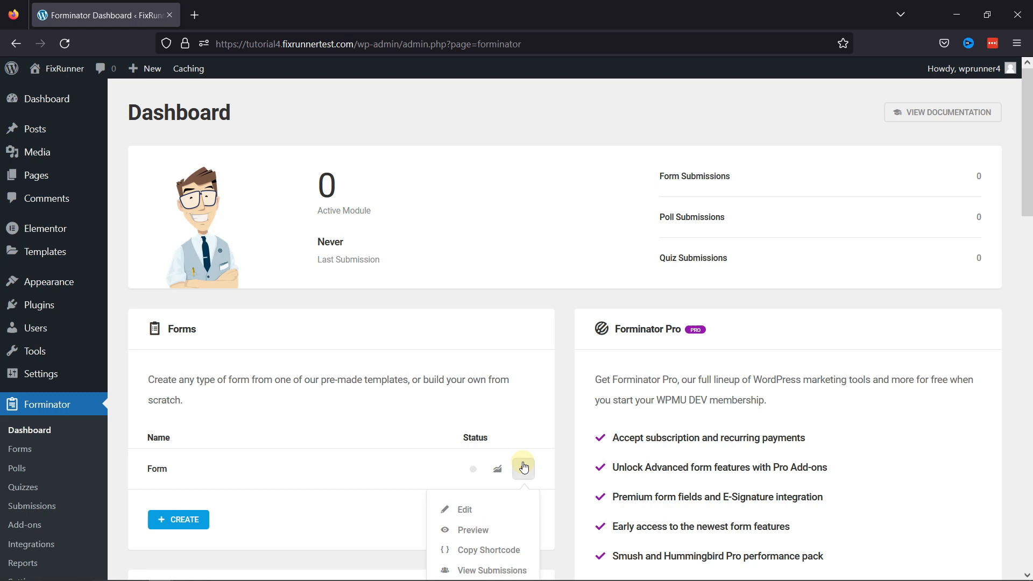
click(475, 508)
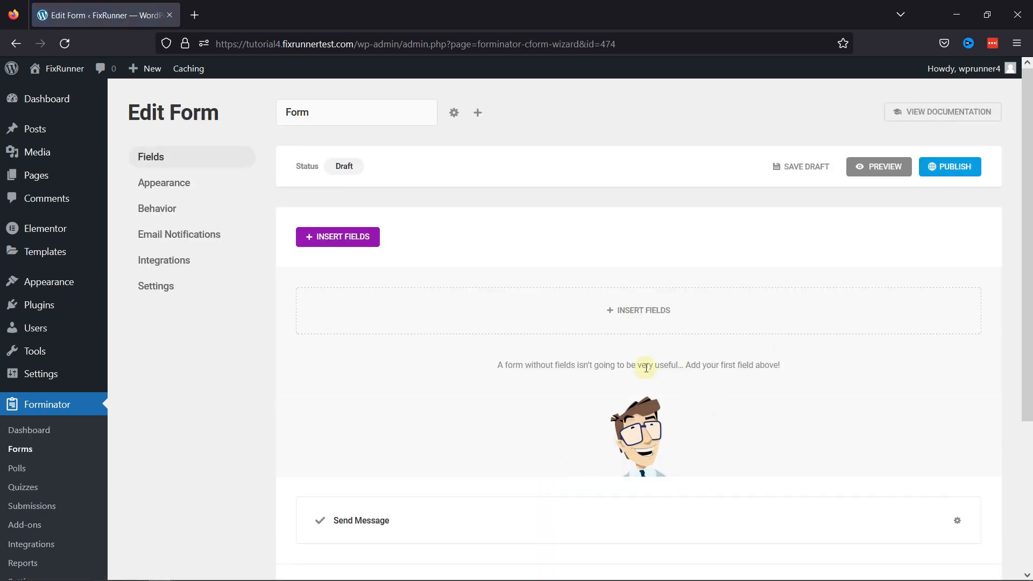
click(624, 316)
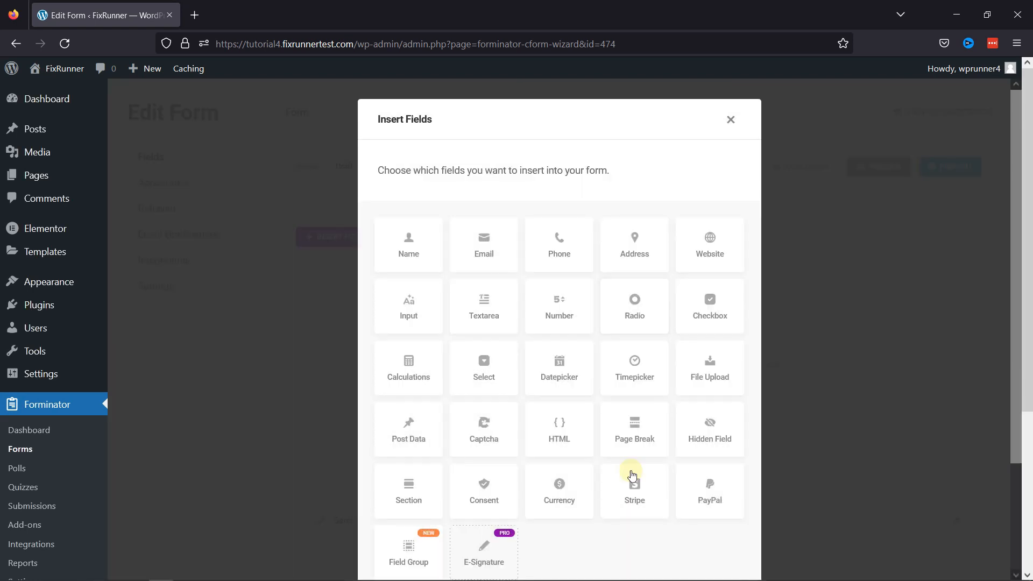
click(631, 313)
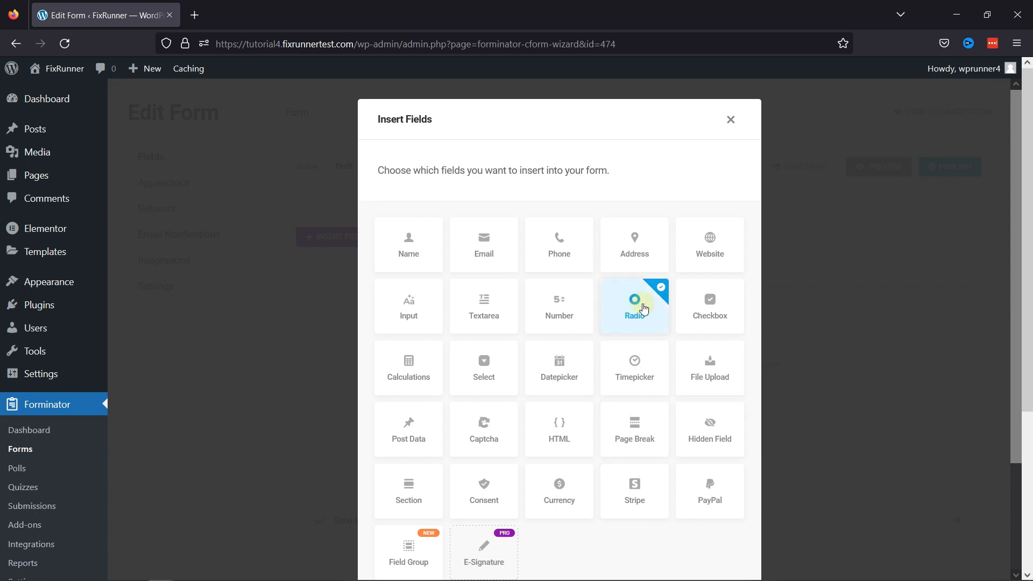
scroll(640, 312, down, 3)
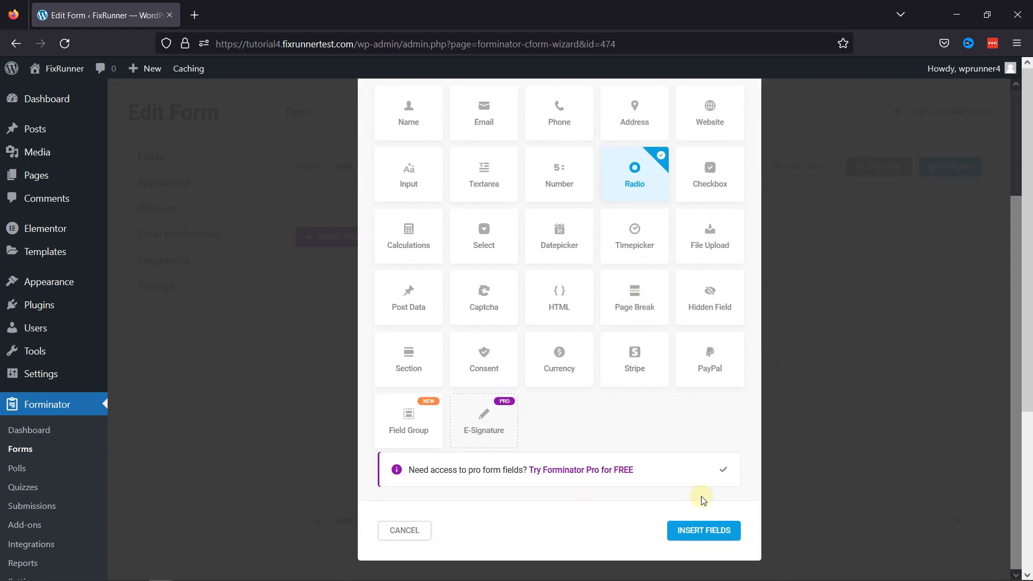
click(704, 531)
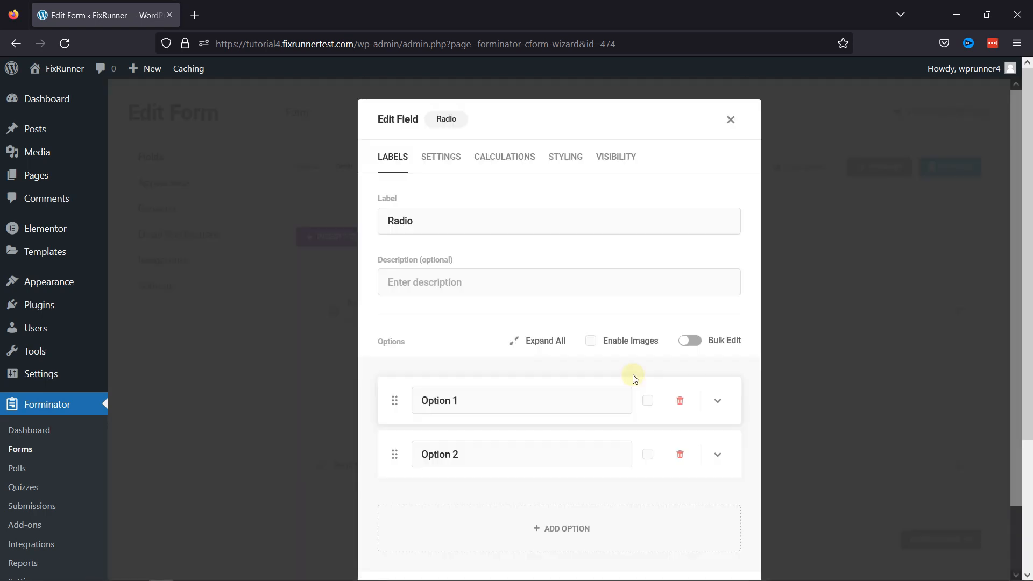
Label the radio field "Which Icon Do You Prefer?" and rename its two options "Icon 1" and "Icon 2"
double_click(439, 224)
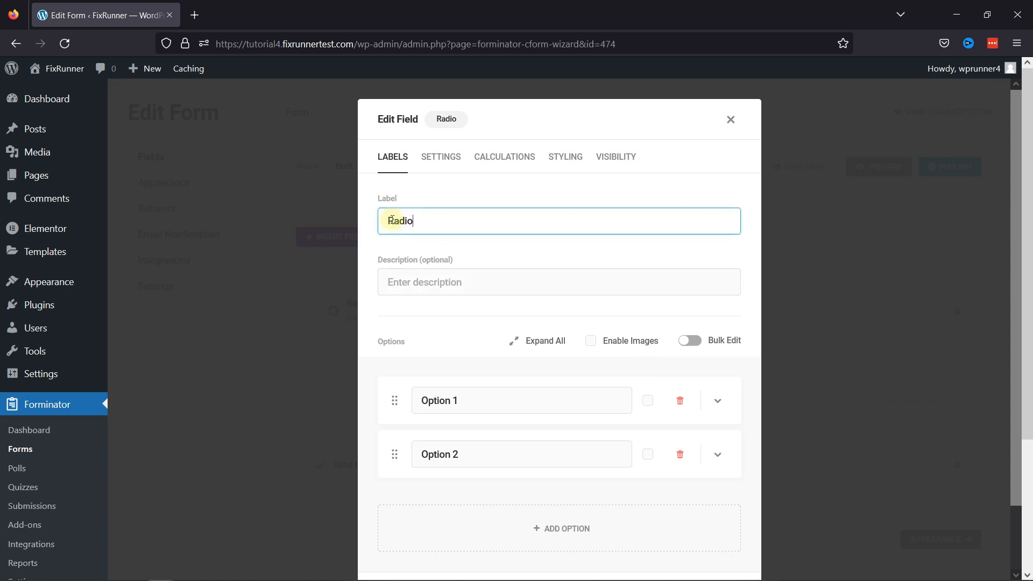
text(Which Icon Do You Prefer?)
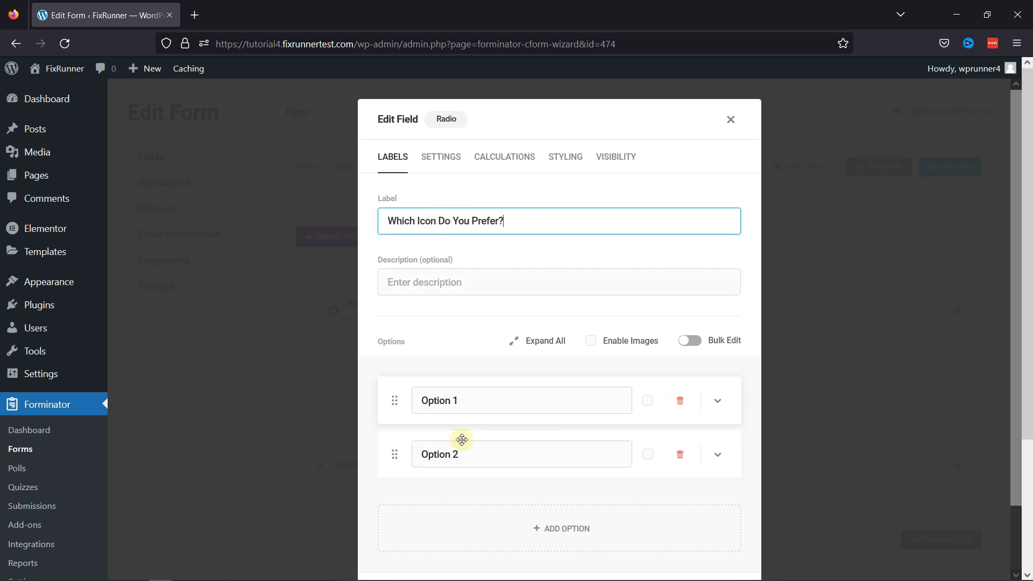
drag(493, 400, 416, 400)
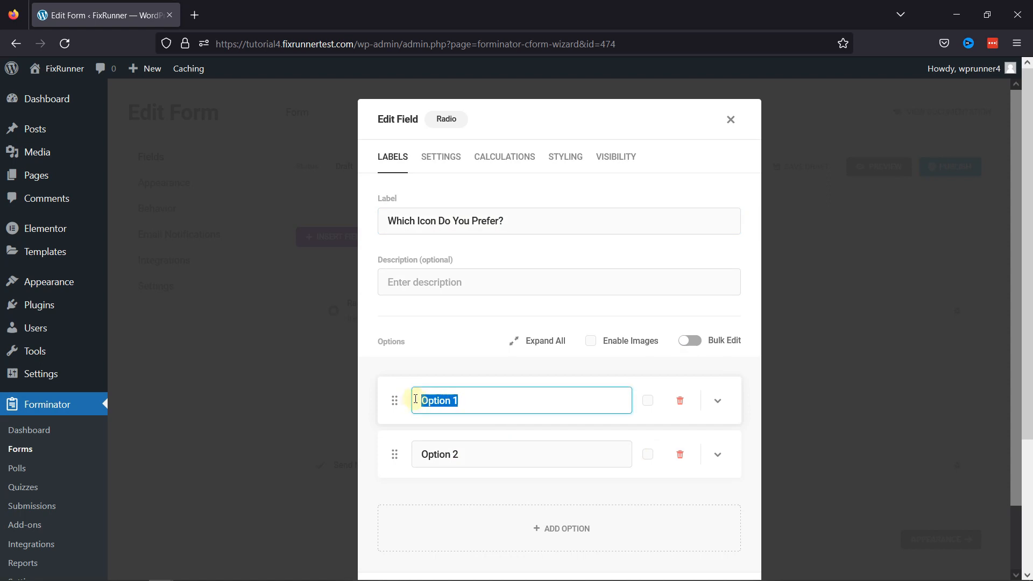
text(Icon)
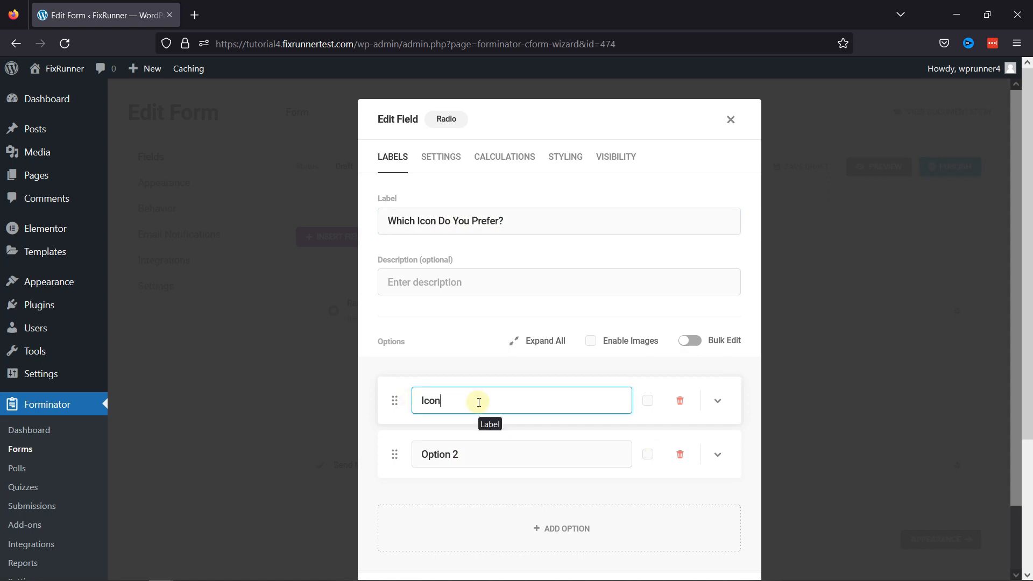
text( 1)
drag(451, 454, 391, 458)
text(icon)
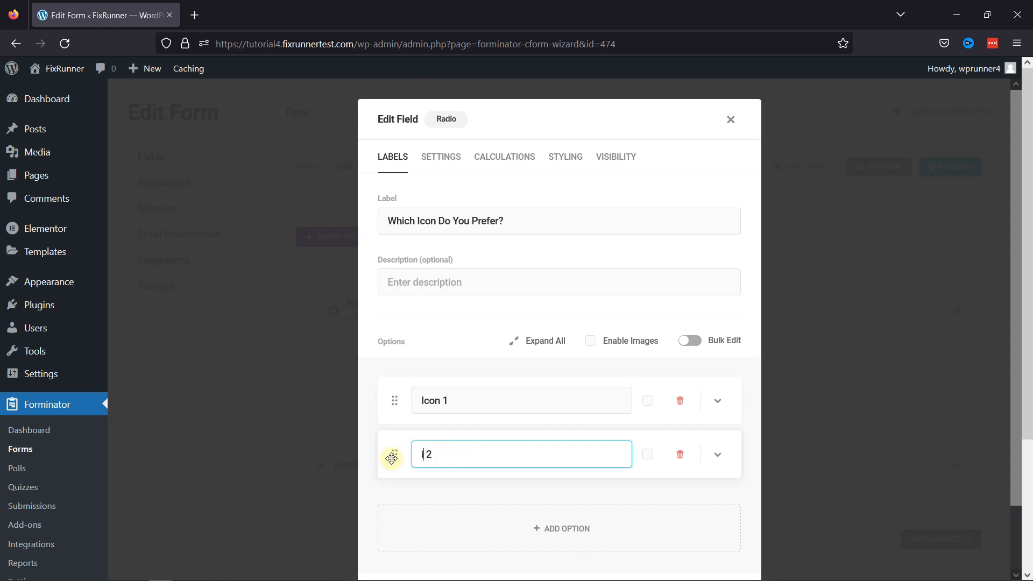
key(Left)
key(BackSpace)
text(I)
Add a third option named "Icon 3" to the radio field and delete it again
scroll(577, 401, down, 1)
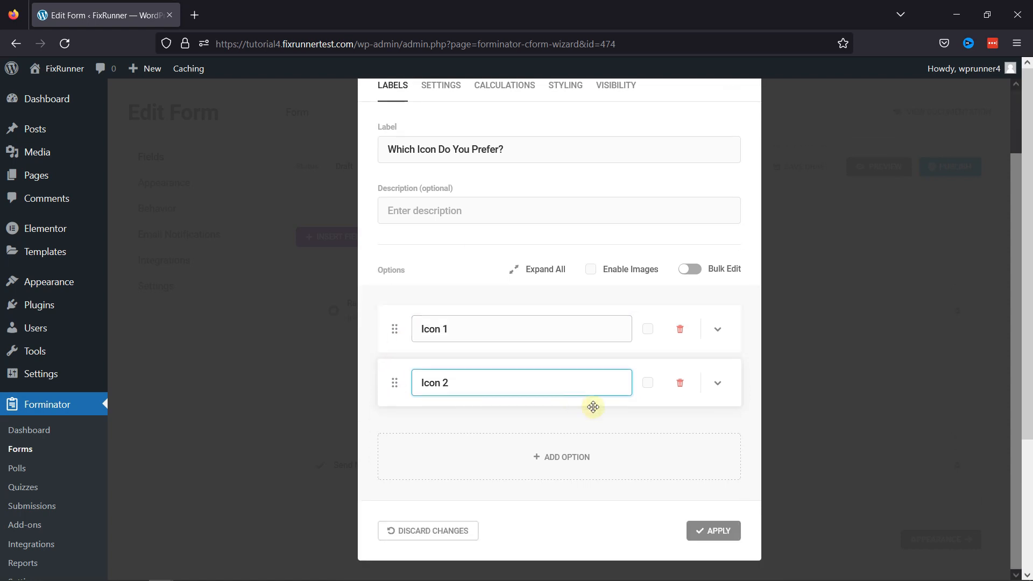
click(557, 454)
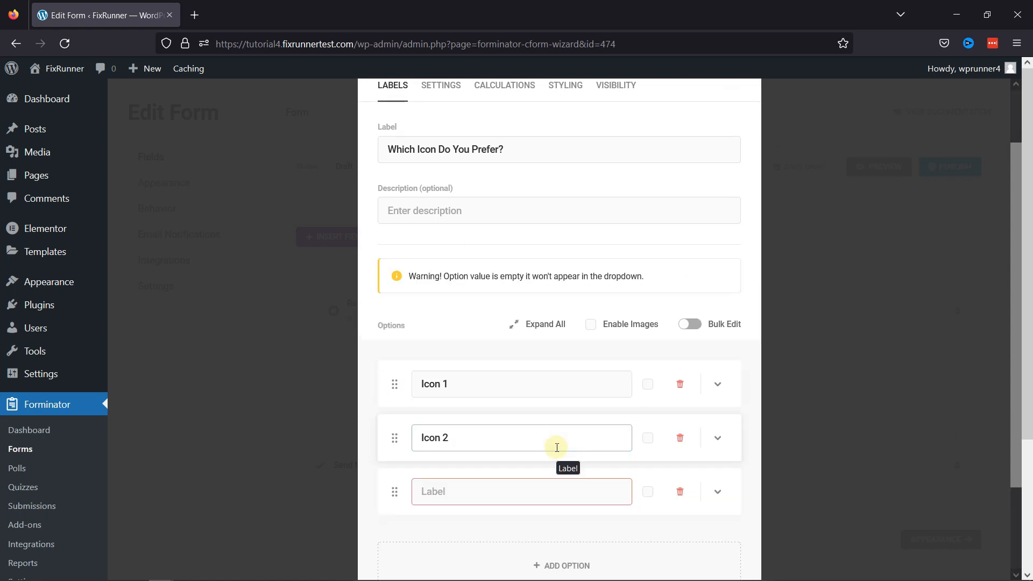
click(438, 490)
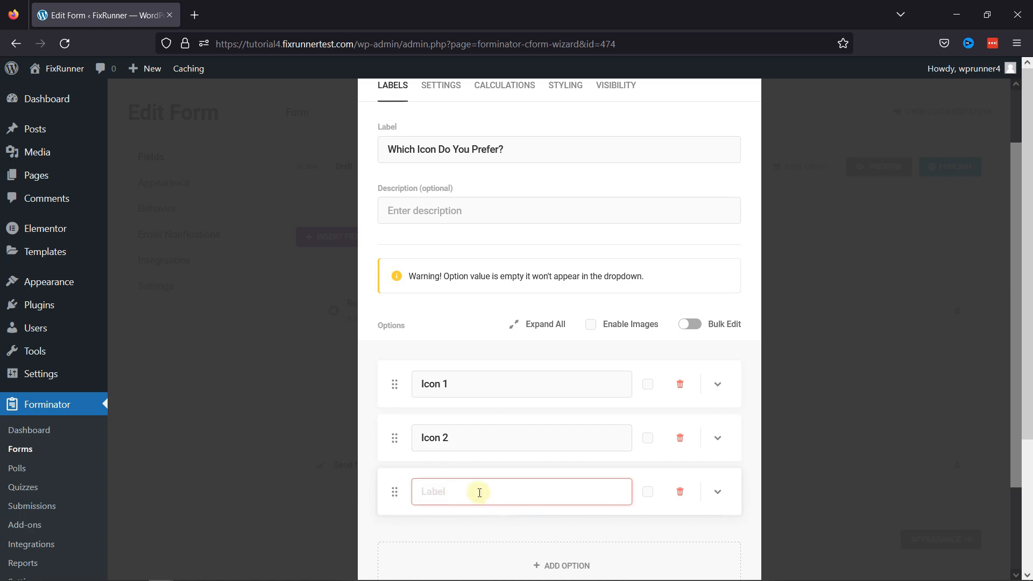
text(Icon 3)
scroll(611, 521, down, 1)
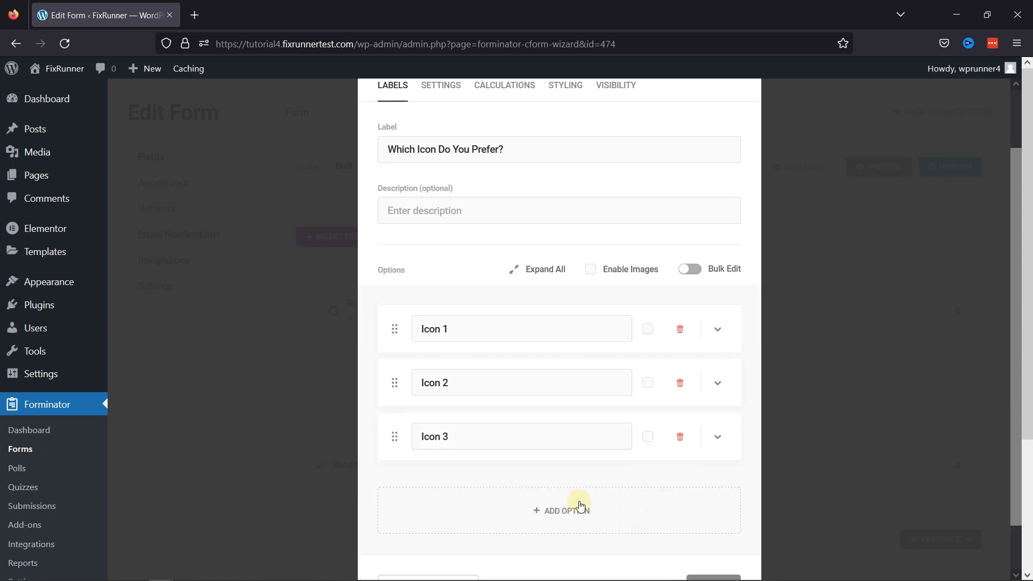
click(680, 436)
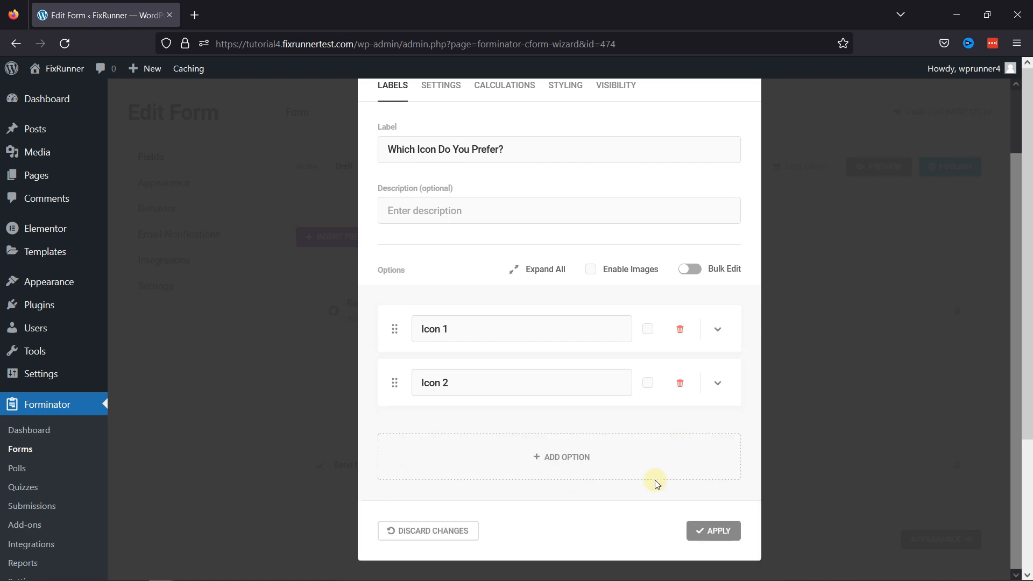
Enable images for the radio options and assign audio-icon.png from the media library to Icon 1
click(591, 269)
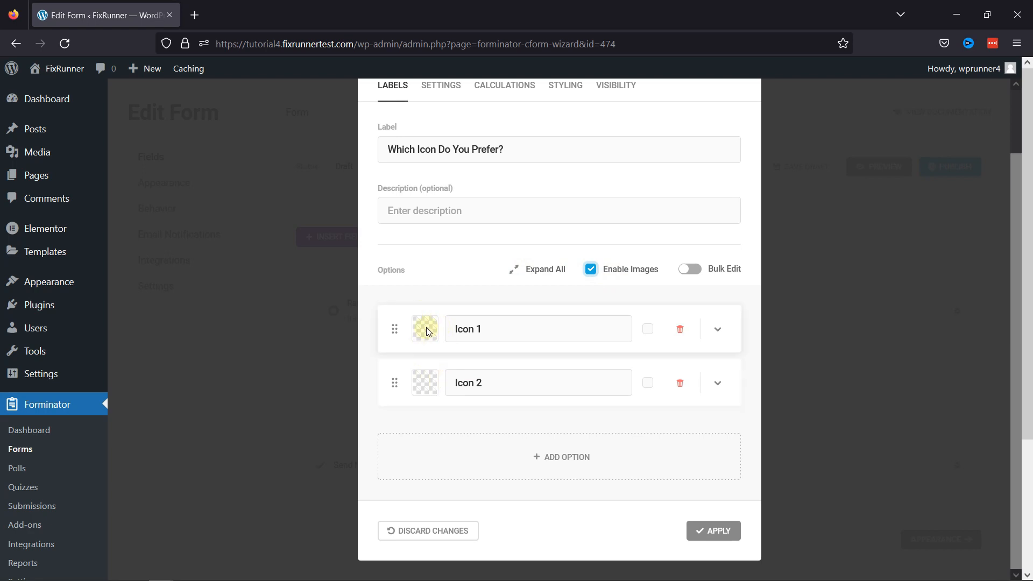
click(525, 273)
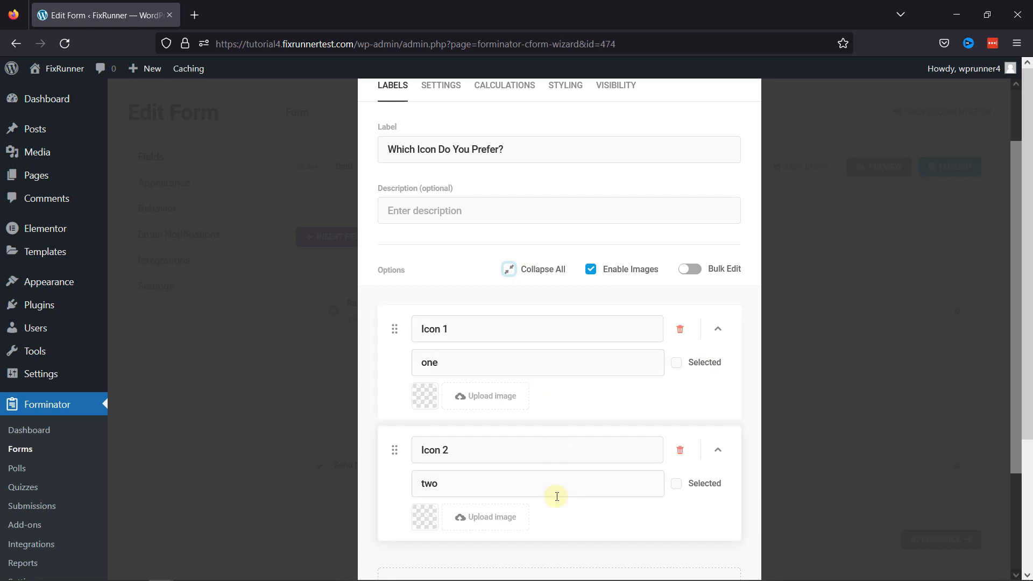
click(476, 395)
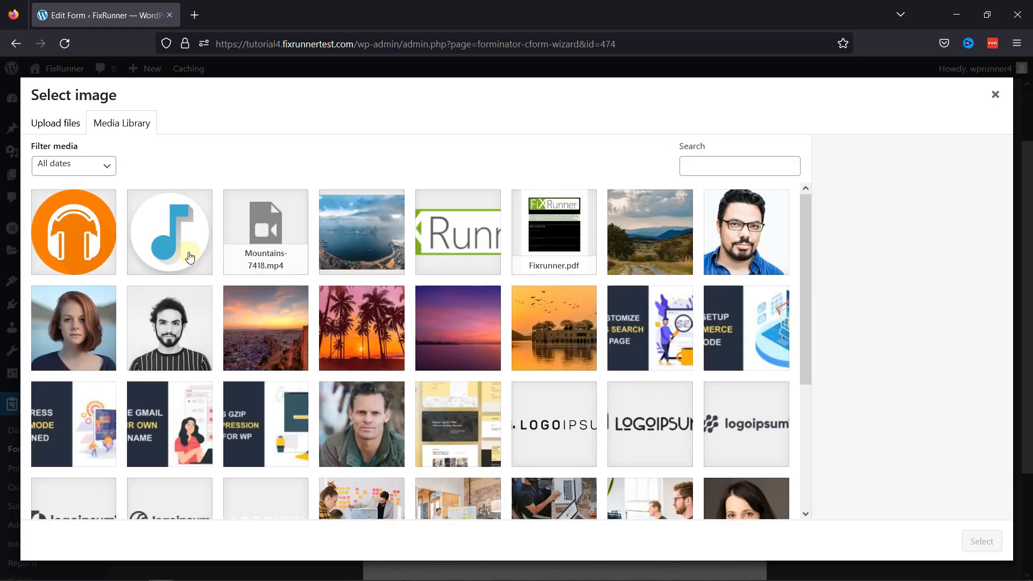
click(189, 246)
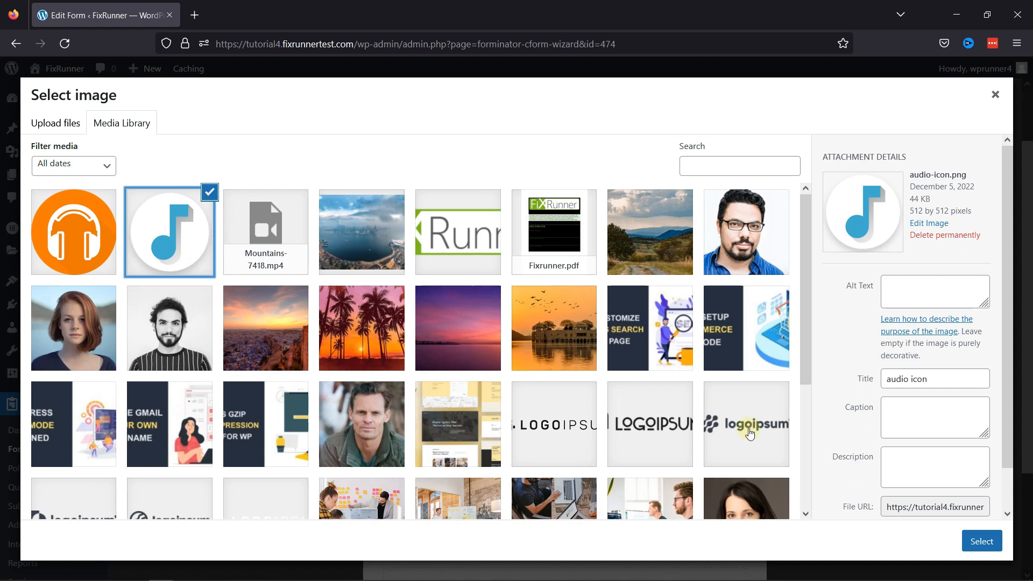
click(980, 540)
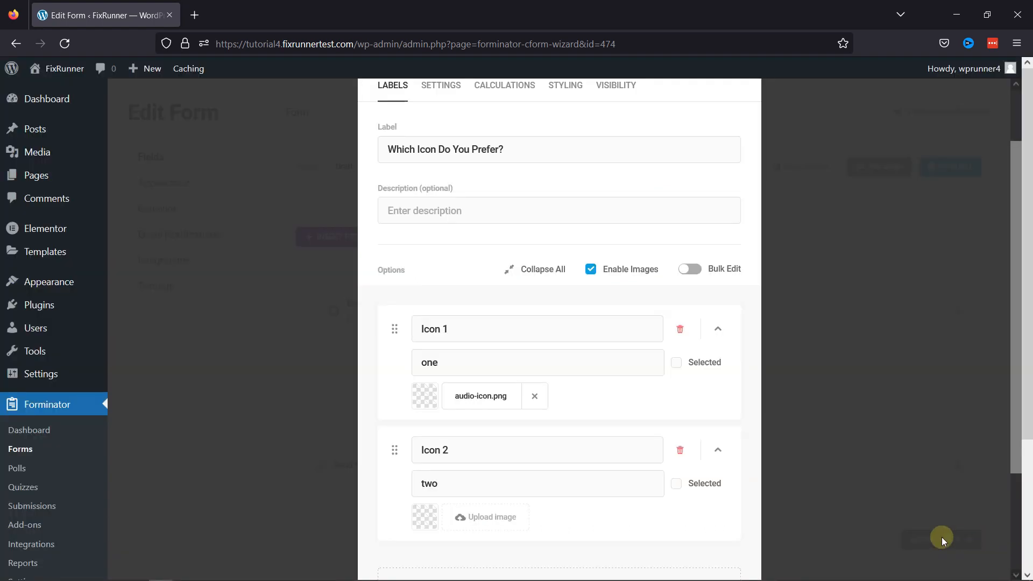
Assign audio-player.png from the media library to Icon 2 and collapse the option details
click(480, 527)
click(86, 213)
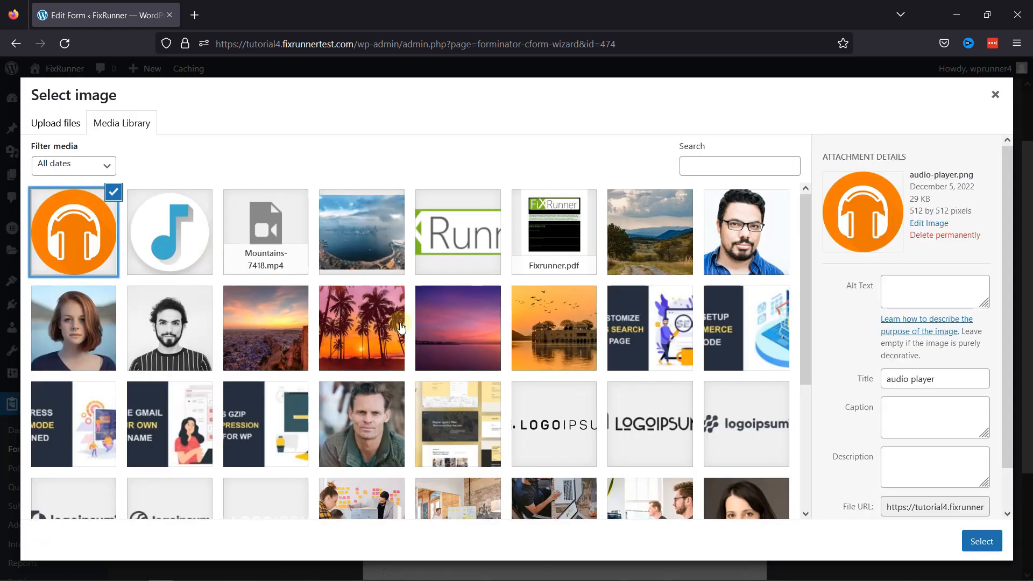
click(963, 550)
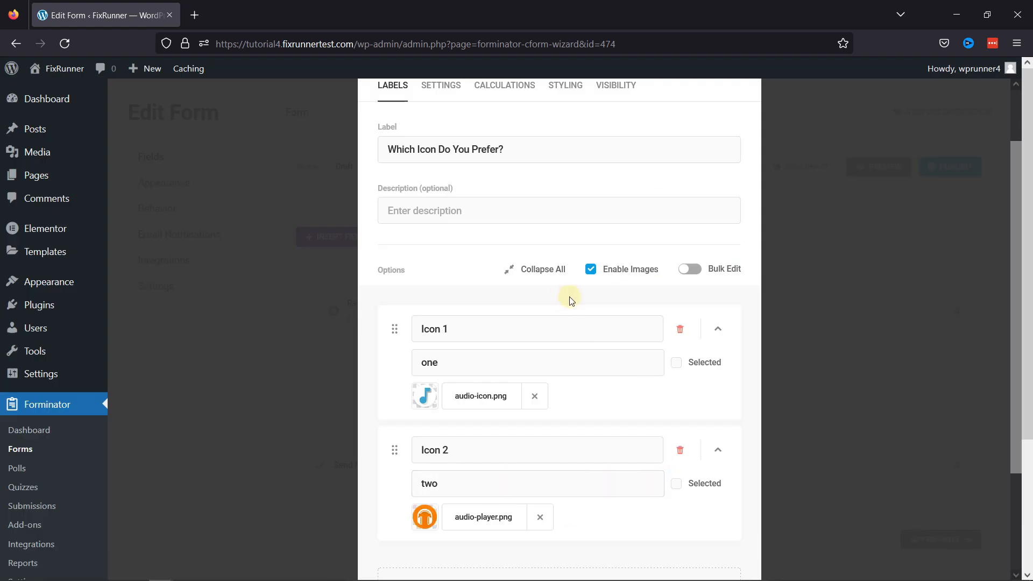
click(533, 274)
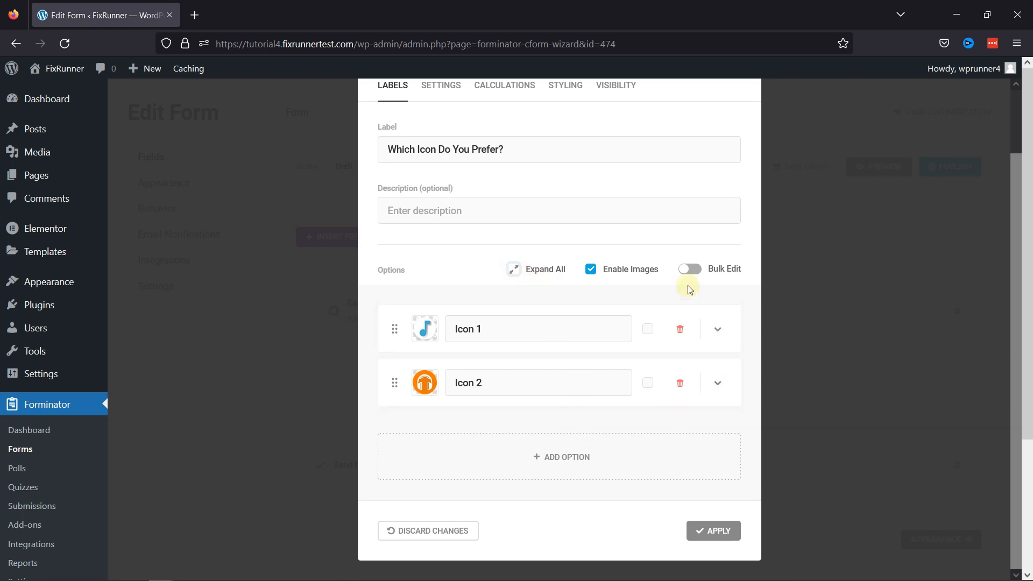
Examine the radio field's requirement, layout, button visibility, pre-populate, calculation, CSS styling and conditional visibility settings
scroll(614, 356, up, 2)
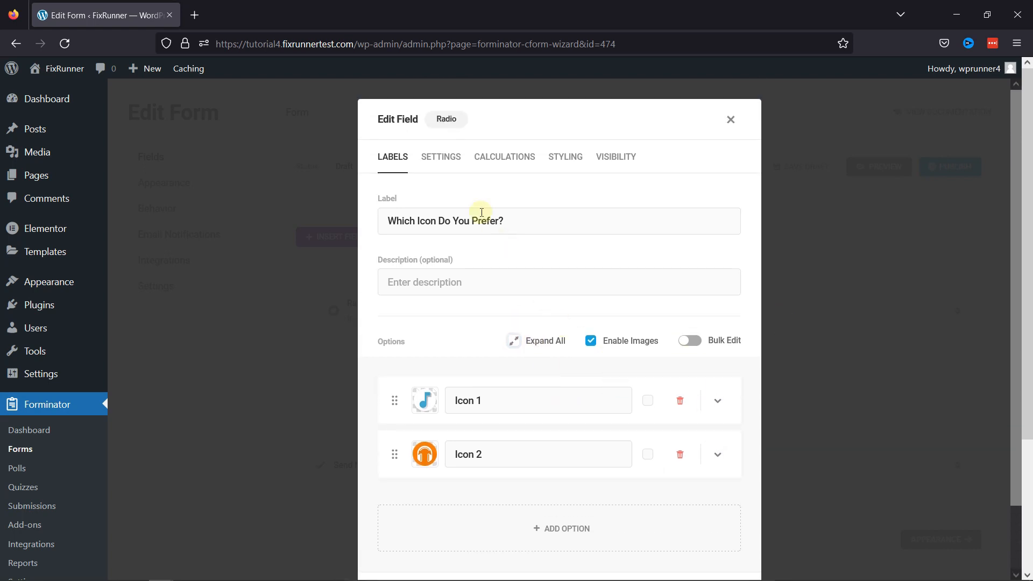
click(441, 157)
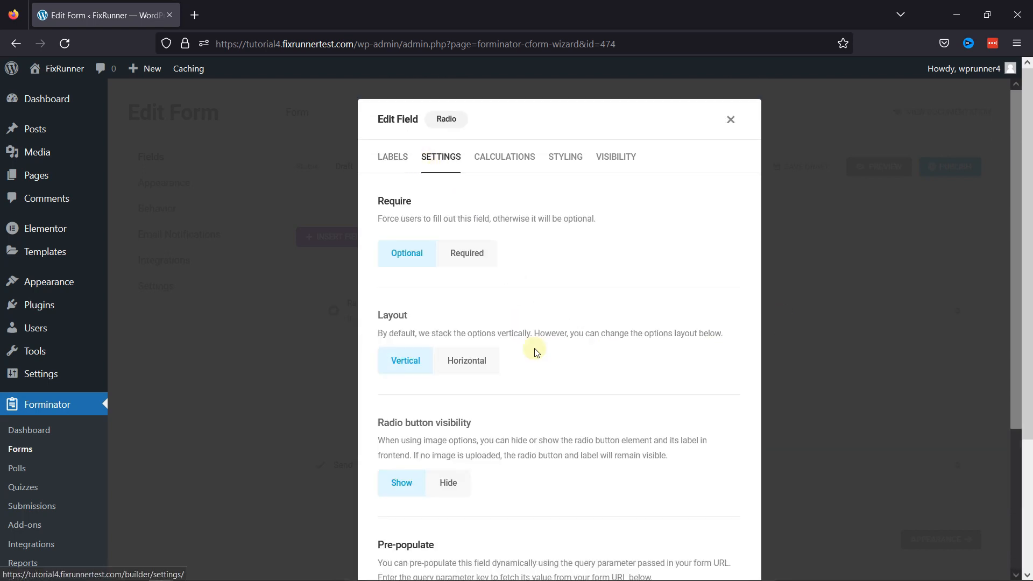
click(492, 263)
click(425, 259)
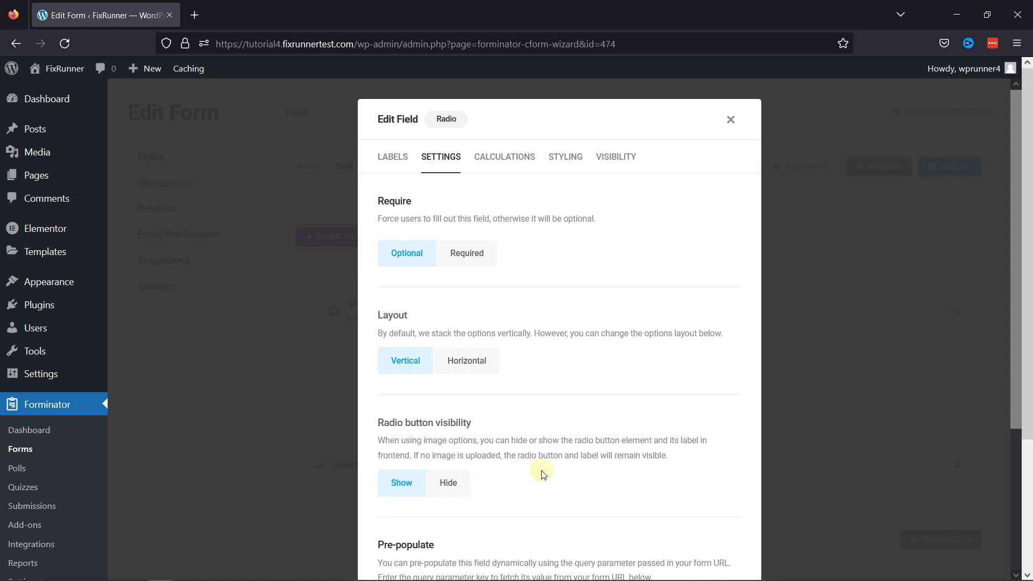
scroll(541, 470, down, 2)
scroll(541, 470, up, 2)
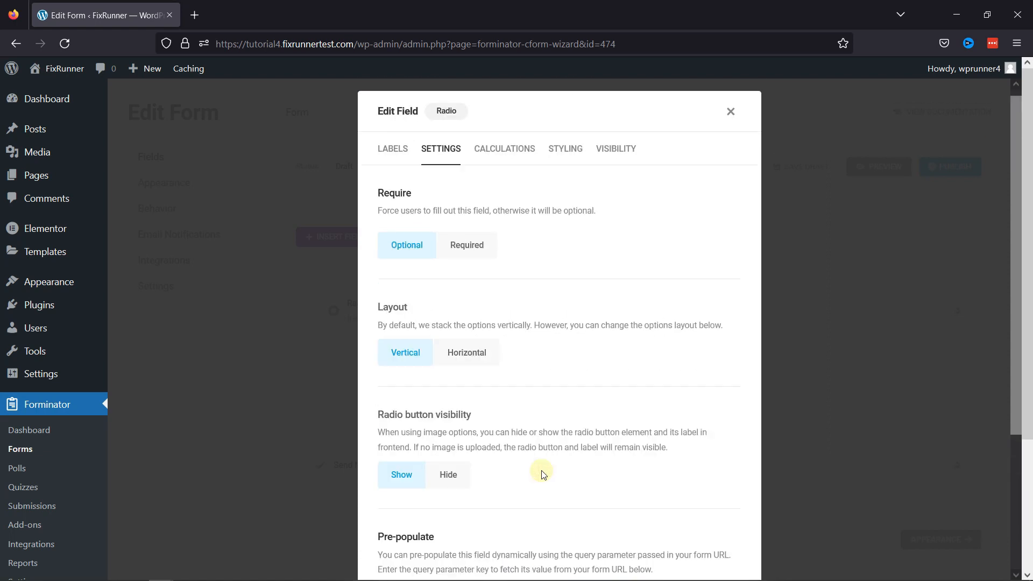
click(496, 163)
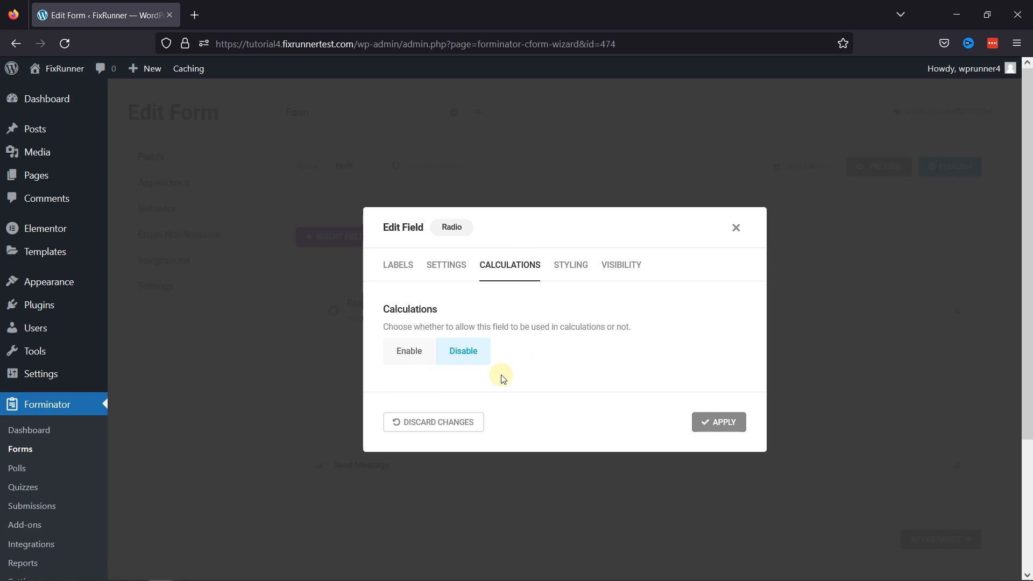
click(574, 270)
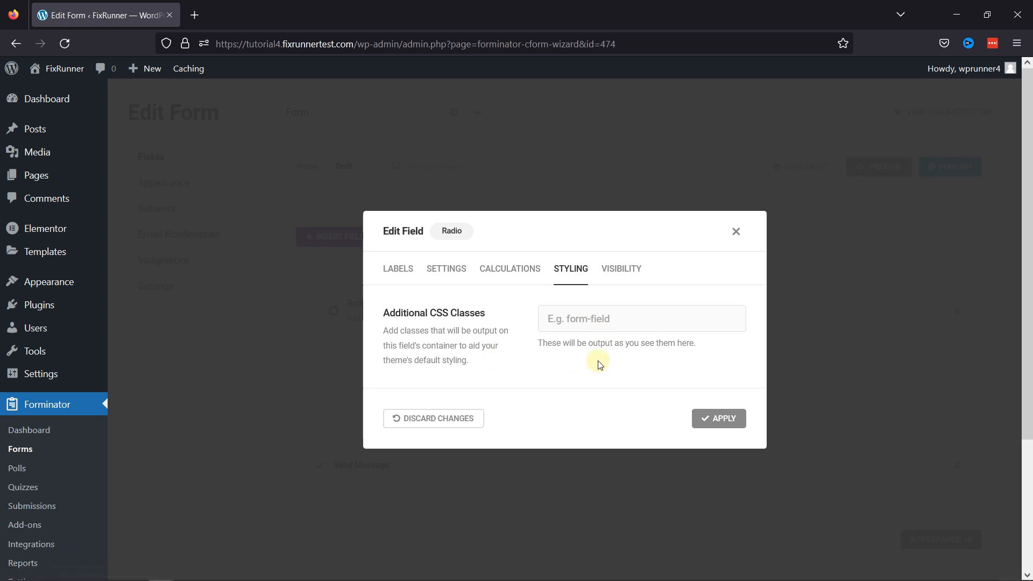
click(617, 268)
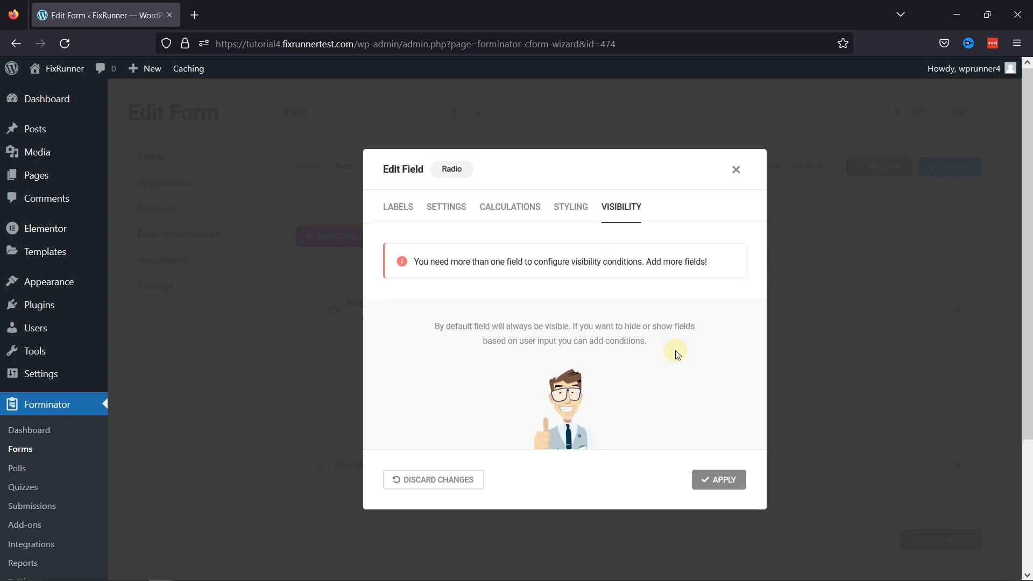
Apply the radio field's changes and preview the form, trying its icon choices
click(717, 479)
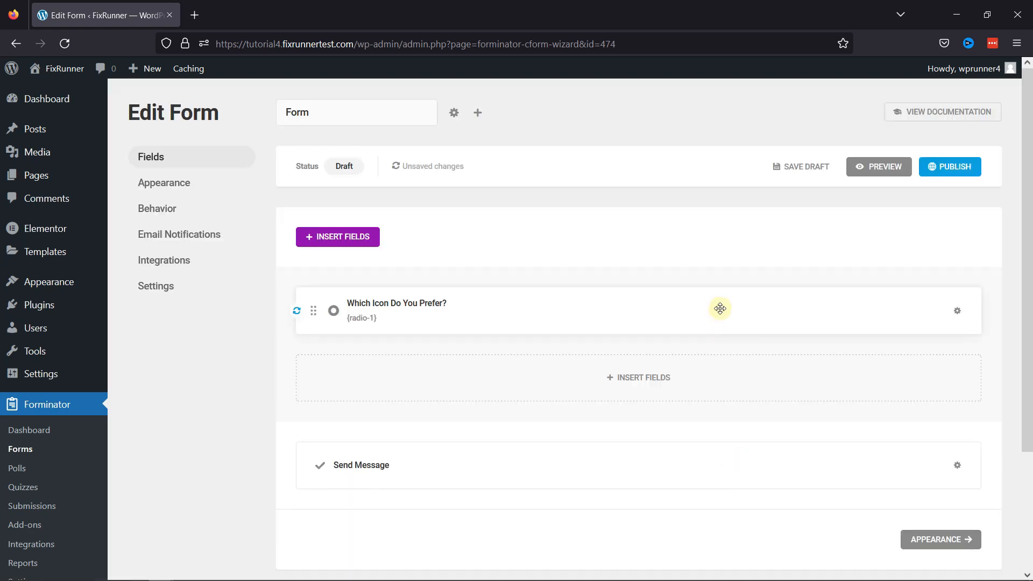
click(878, 171)
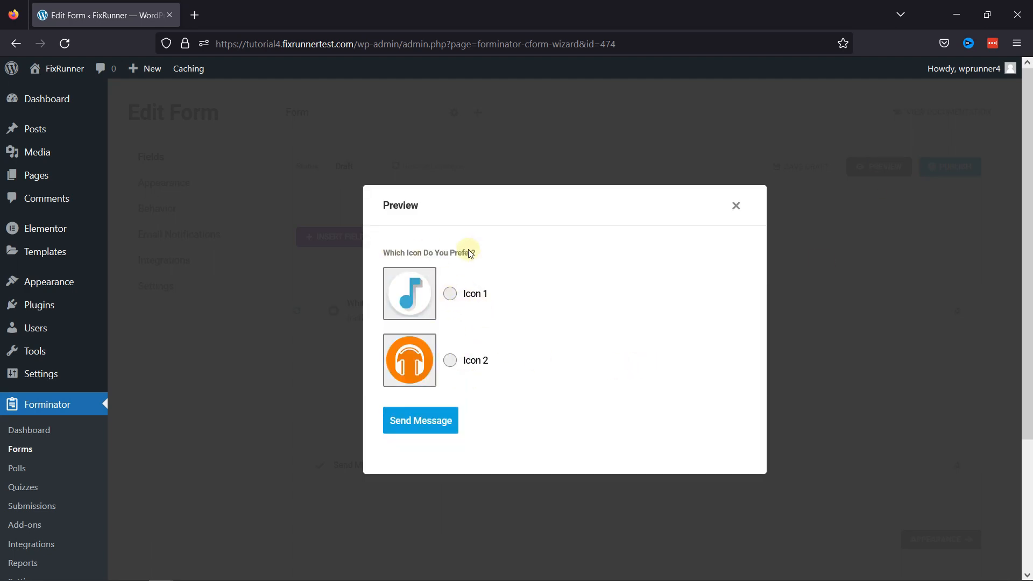
click(450, 294)
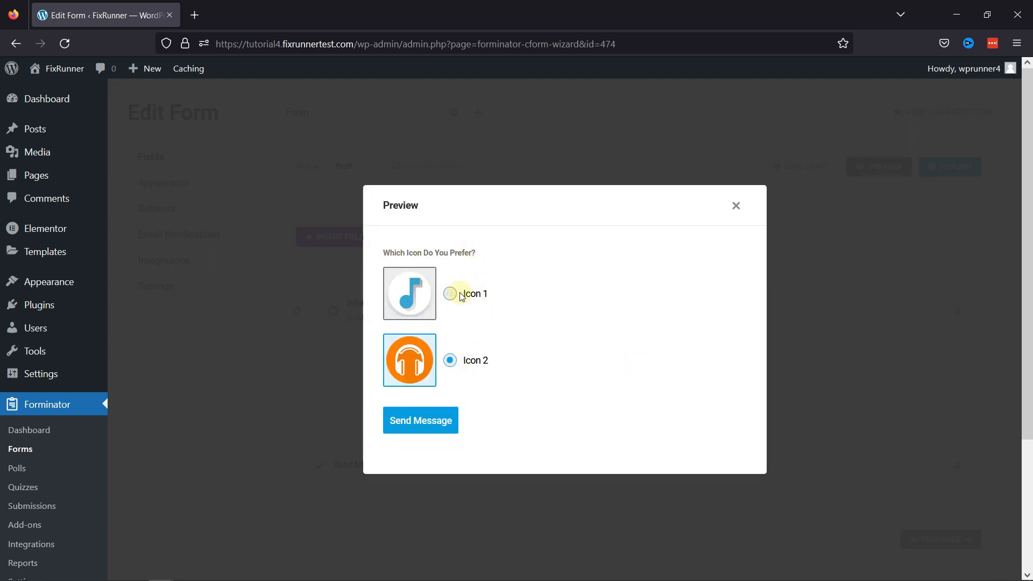